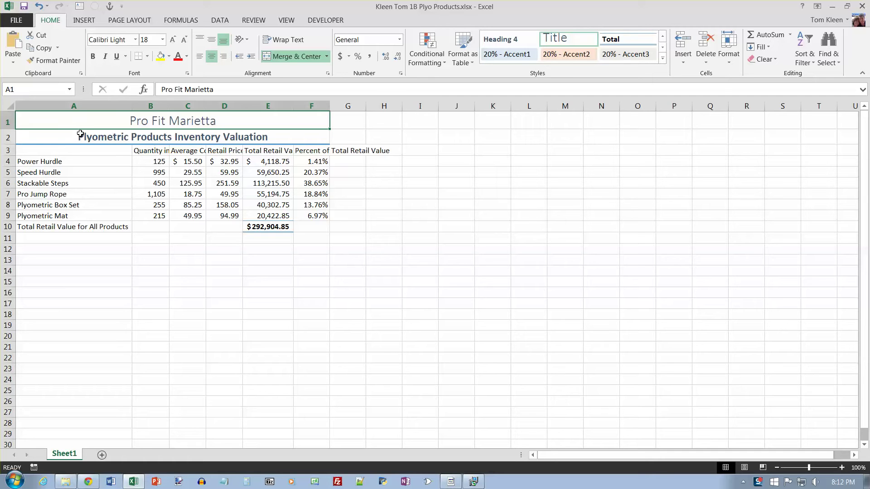
Insert a blank row above the column headings in row 3
click(318, 162)
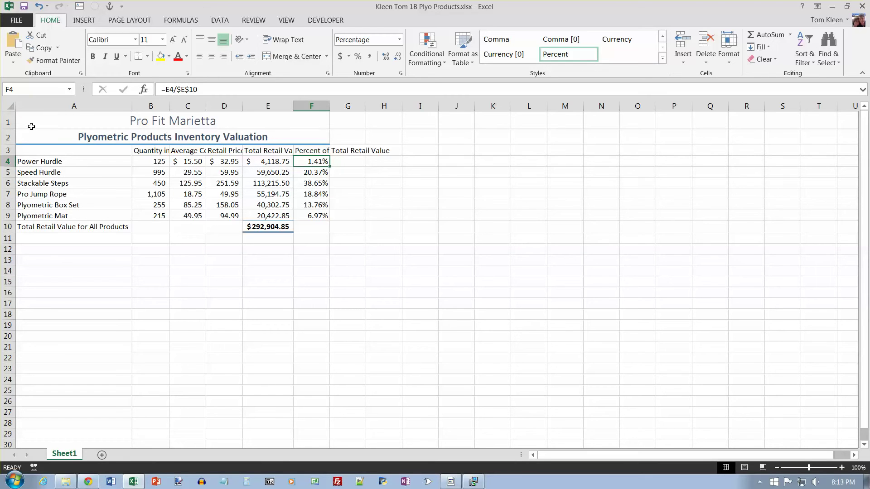
right_click(7, 150)
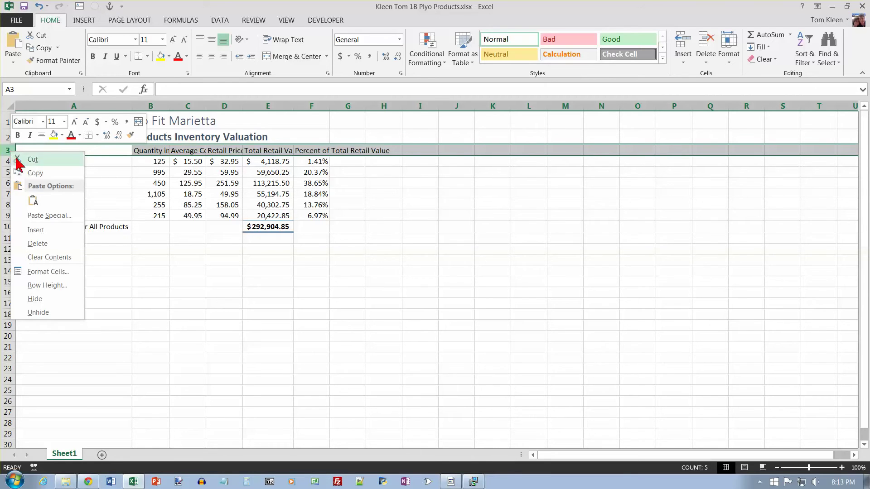
click(36, 231)
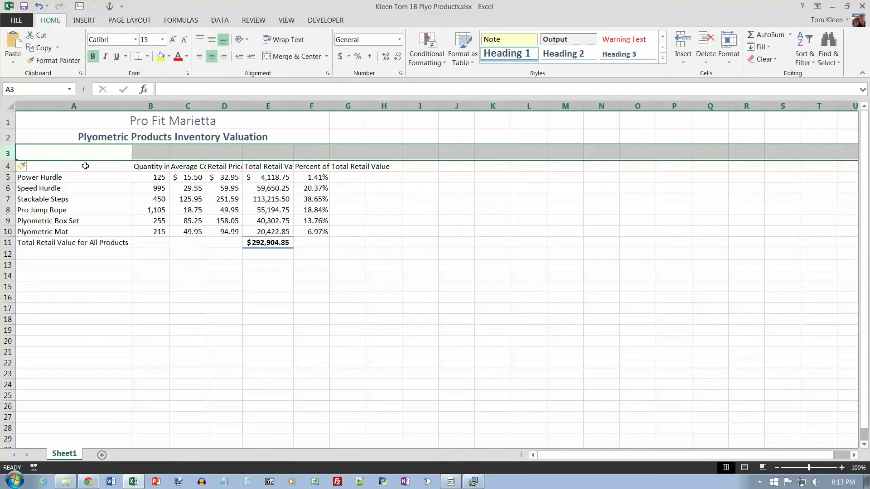
Inspect the SUM formula and its referenced range in the total retail value cell E11
click(276, 243)
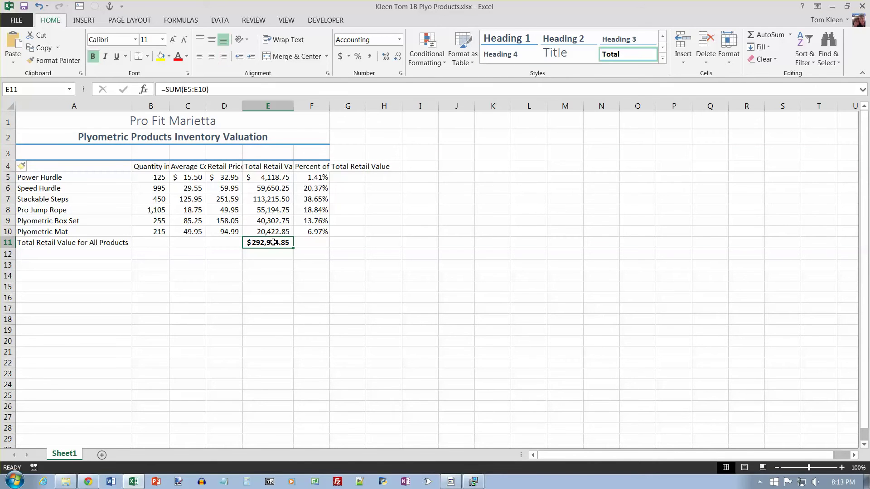
double_click(279, 244)
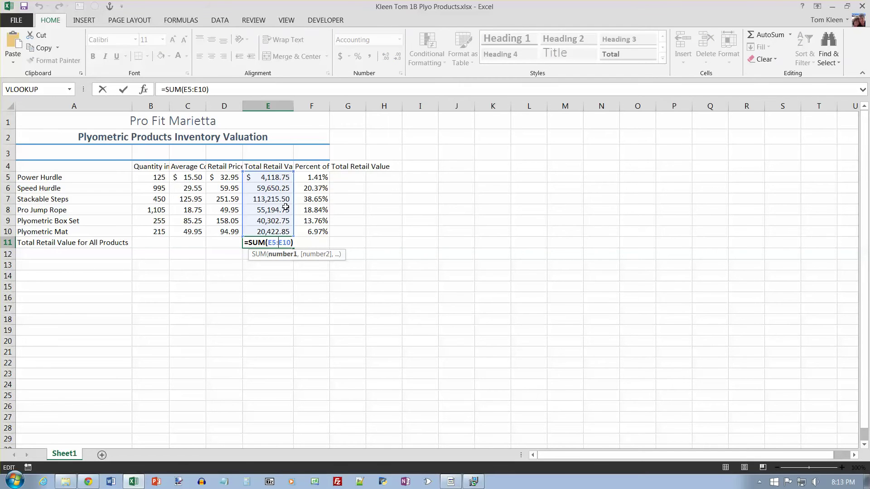
key(Escape)
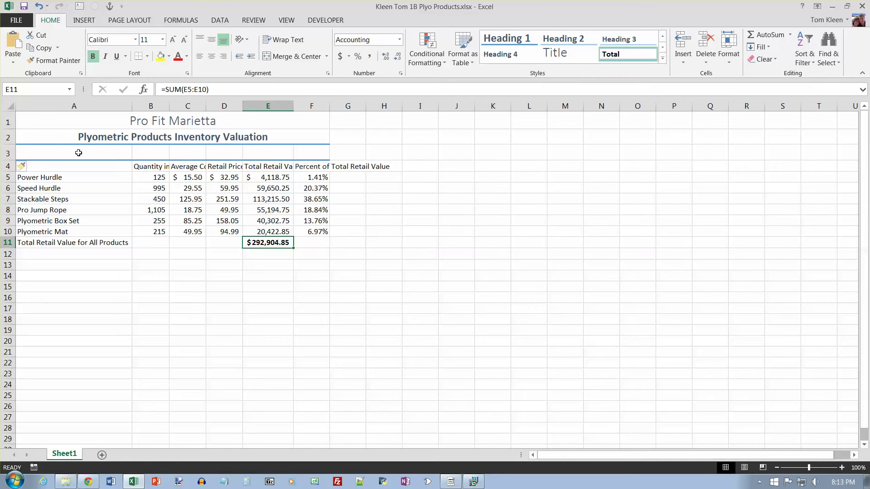
text(As of )
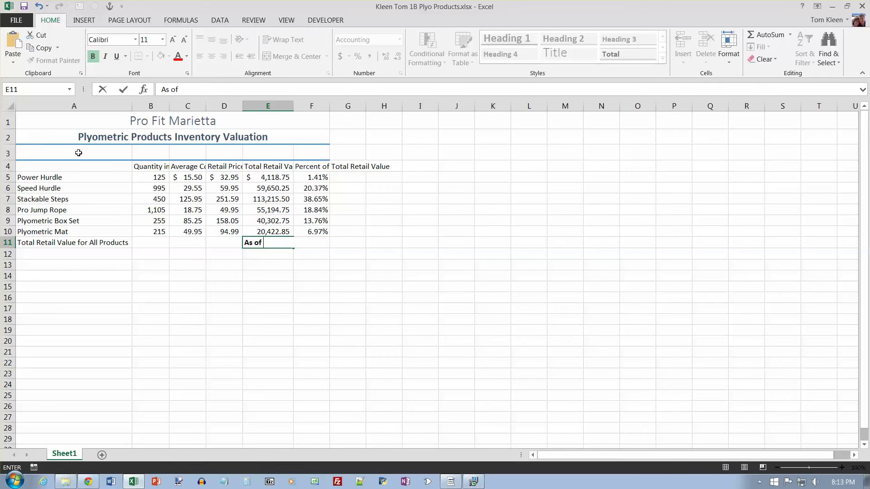
text(September 30)
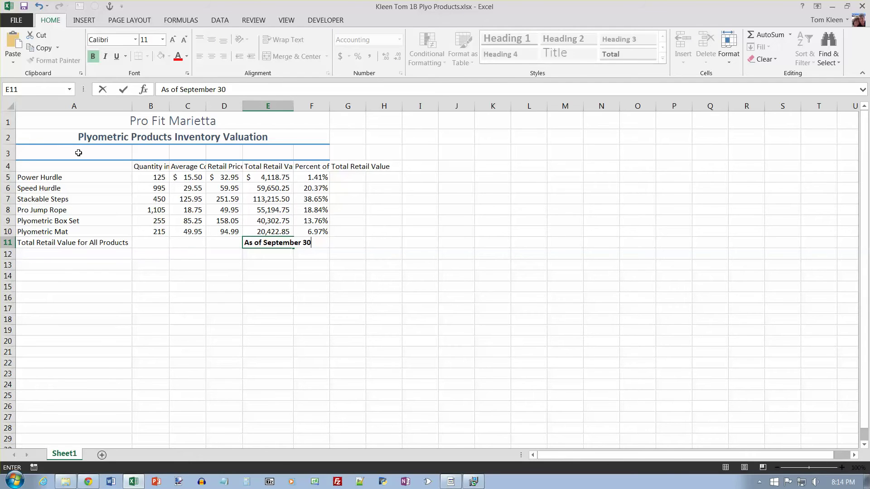
key(Return)
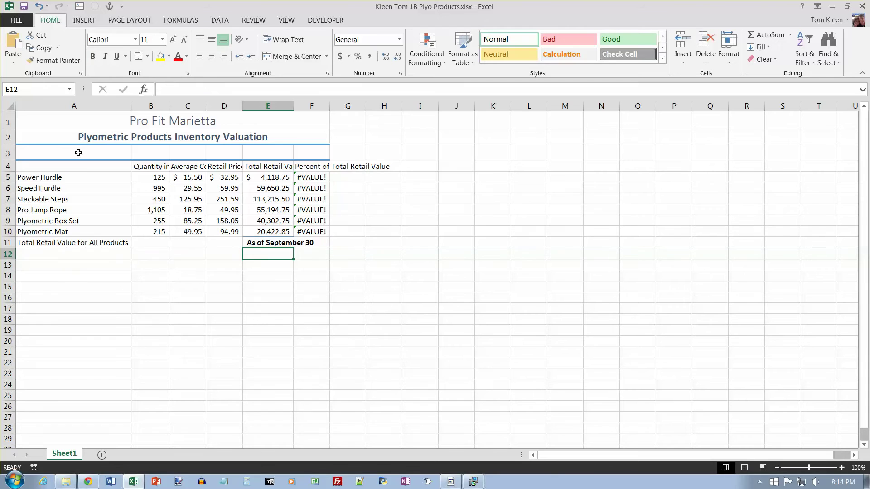
key(ctrl+z)
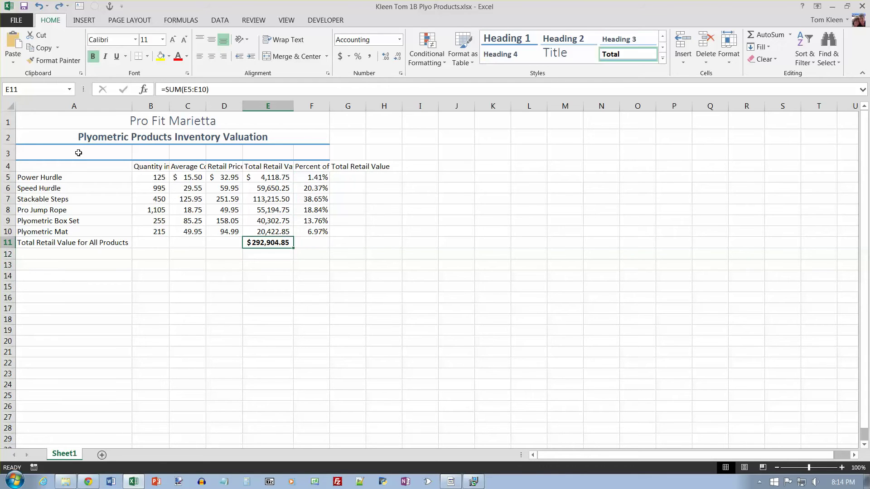
Enter "As of September 30" in cell A3 of the new row
click(79, 153)
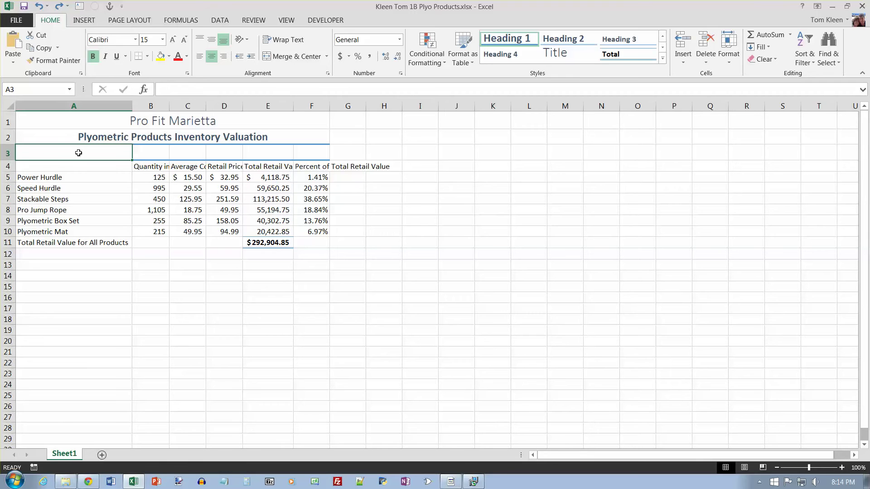
text(As of Sep)
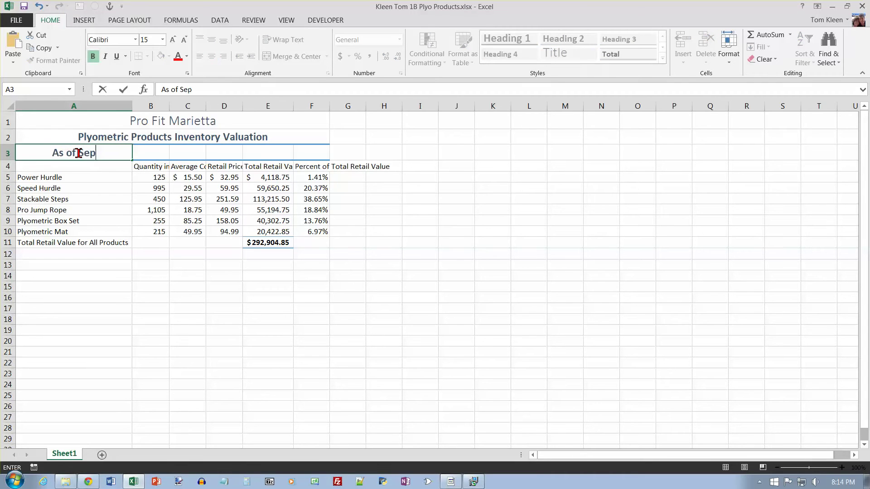
text(tember 30)
key(Return)
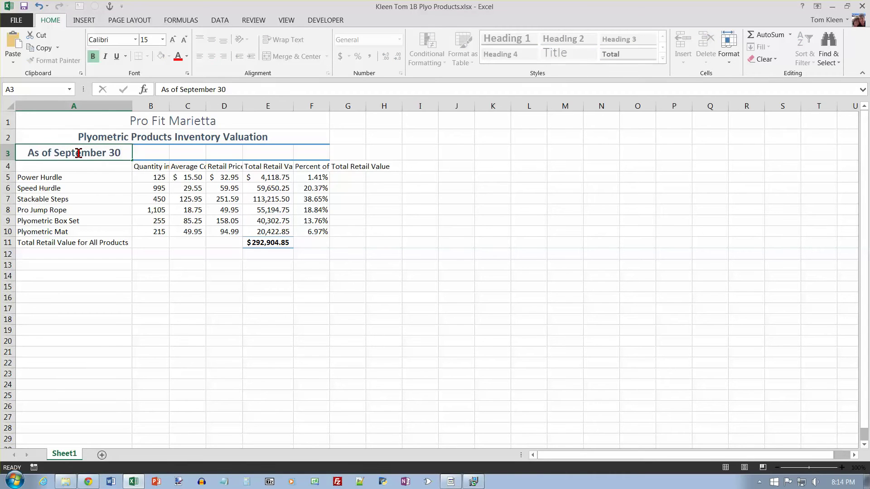
Merge and center the "As of September 30" subtitle across A3:F3 and apply the Heading 2 cell style
click(79, 153)
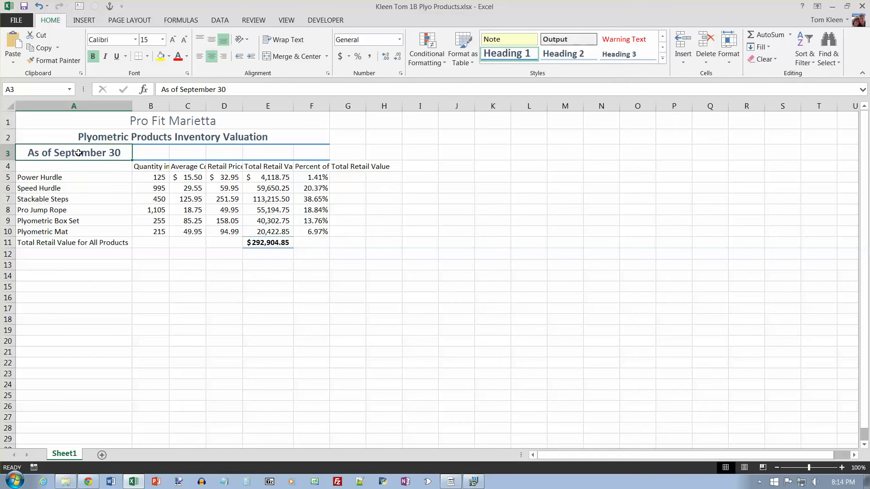
drag(79, 152, 308, 152)
click(268, 60)
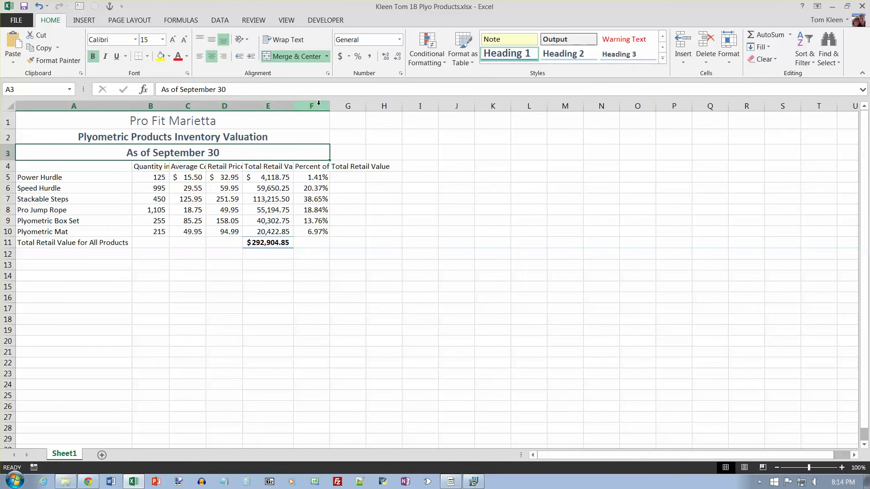
click(570, 60)
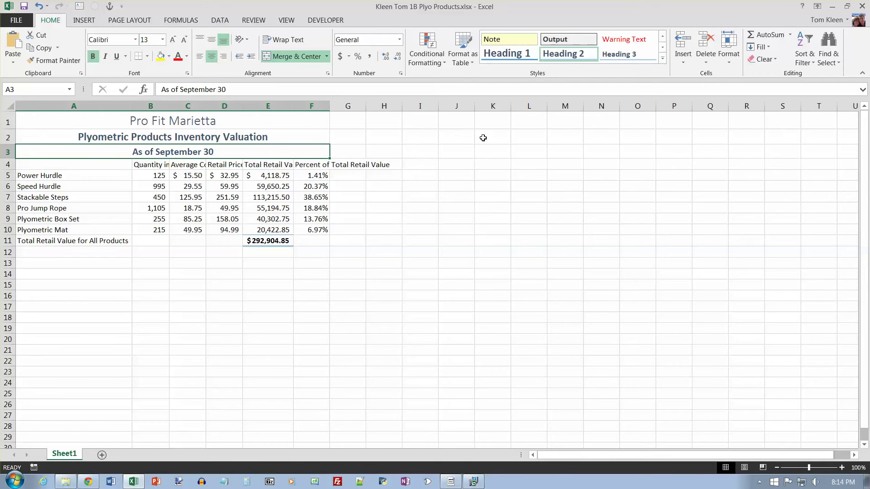
Insert a new column B before the stock quantities and enter the heading "Warehouse Location" in B4
right_click(154, 103)
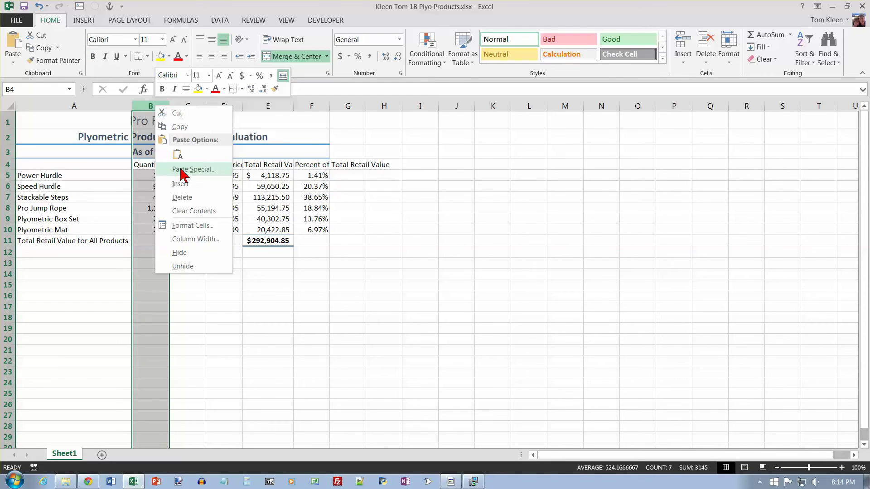
click(180, 184)
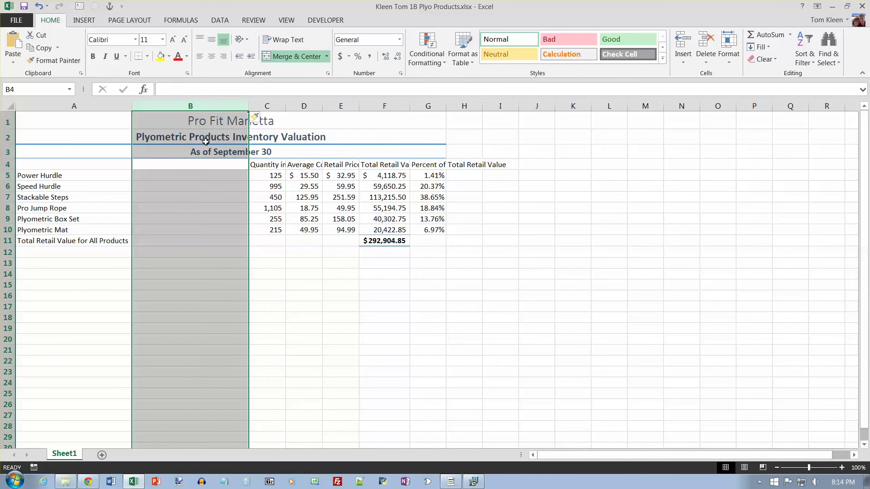
click(183, 166)
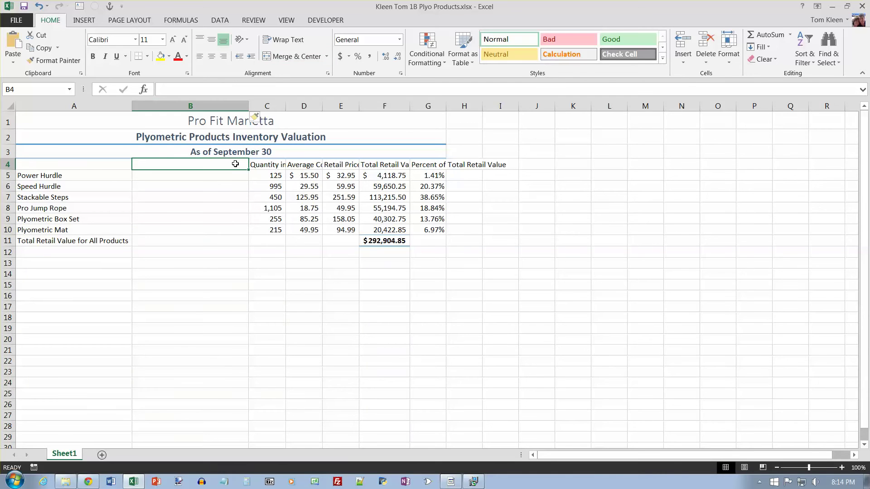
text(Warehouse Location)
key(Return)
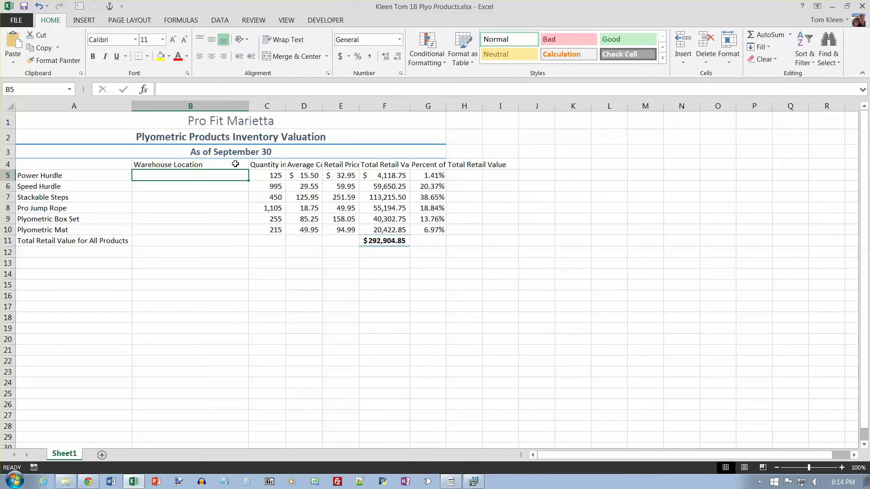
Enter Atlanta as the warehouse location for Power Hurdle, Speed Hurdle and Plyometric Mat
text(Atl)
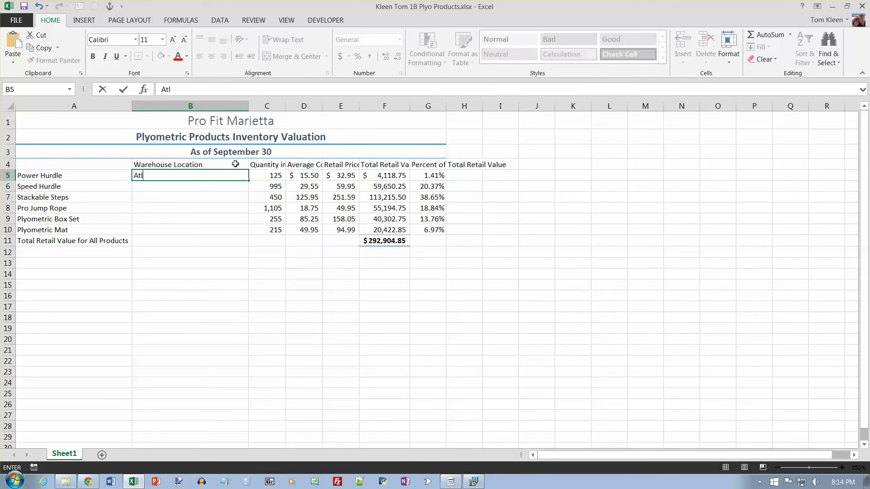
text(anta)
key(Return)
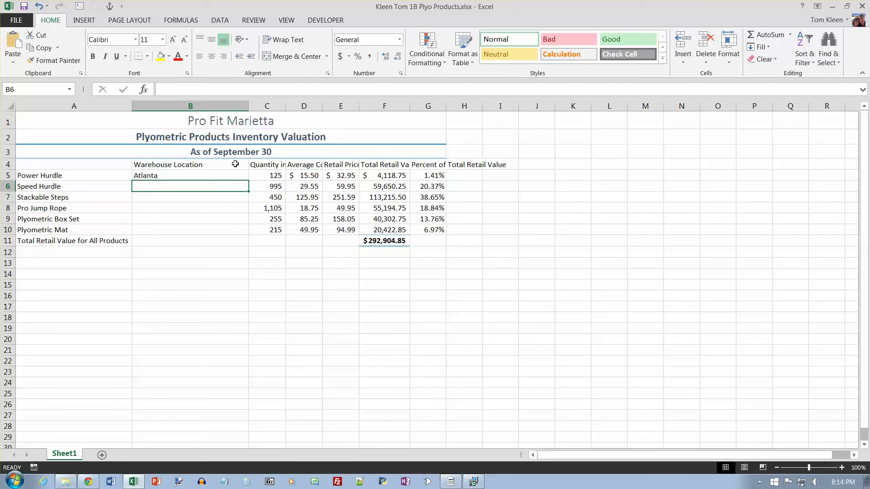
text(A)
key(Return)
key(Return)
key(Return)
key(Return)
text(A)
key(Return)
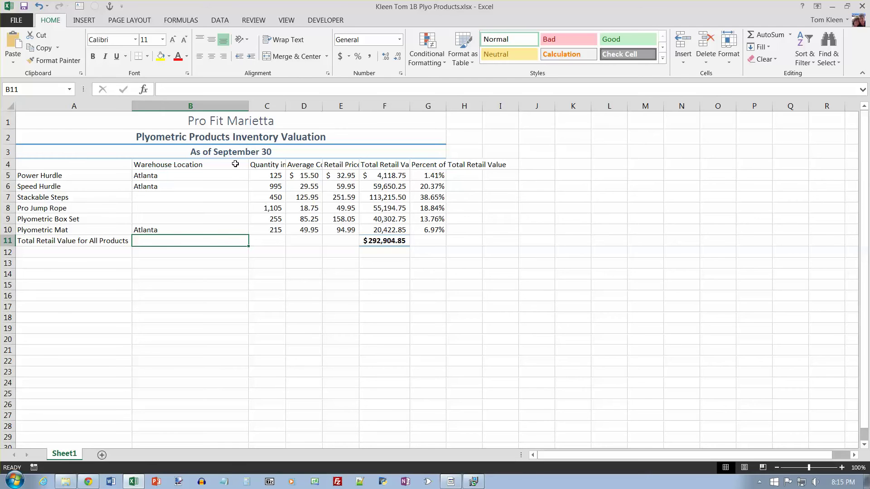
Enter Marietta as the warehouse location for Stackable Steps, Pro Jump Rope and Plyometric Box Set
click(161, 198)
text(Mar)
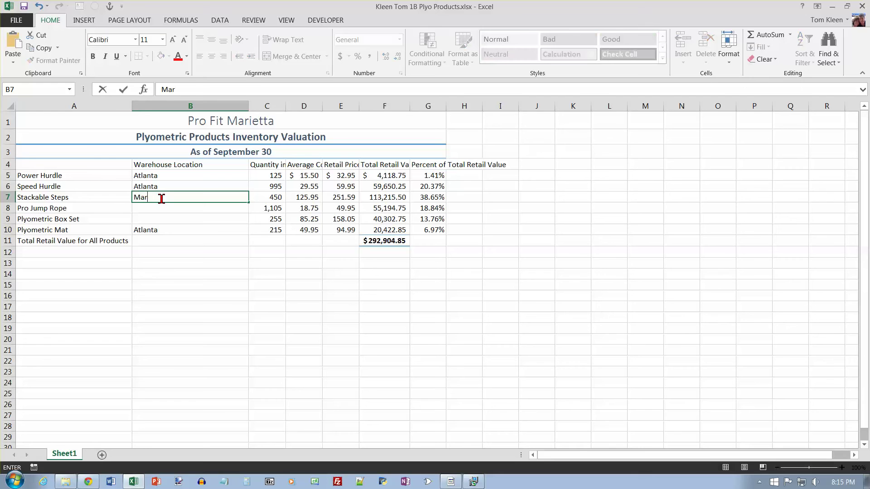
text(ietta)
key(Return)
text(Marietta)
key(Return)
text(Marietta)
key(Return)
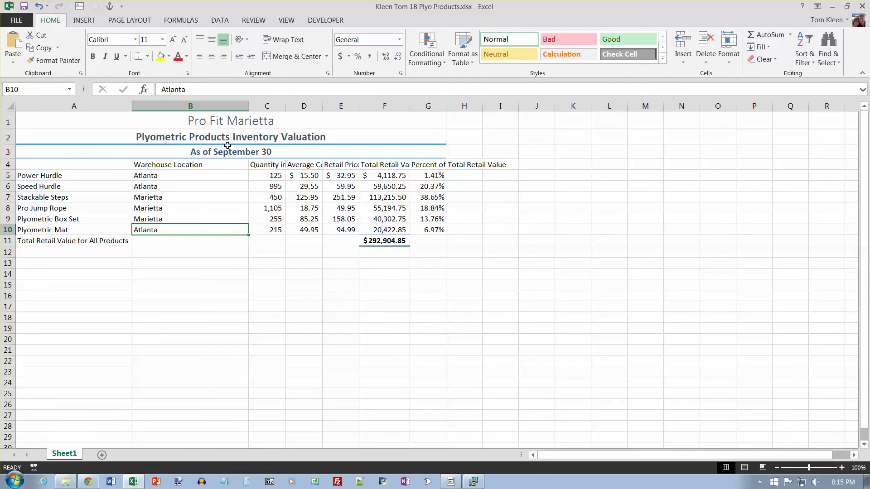
Delete the Average Cost column D and save the workbook
right_click(310, 106)
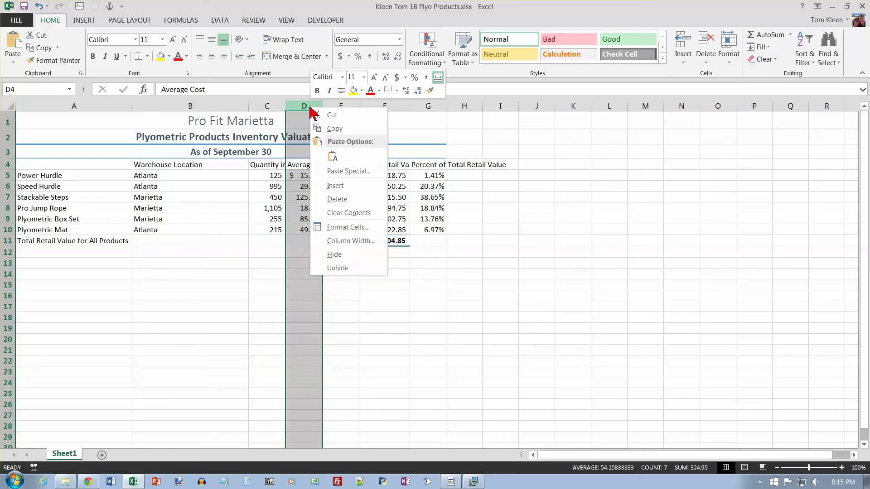
click(330, 199)
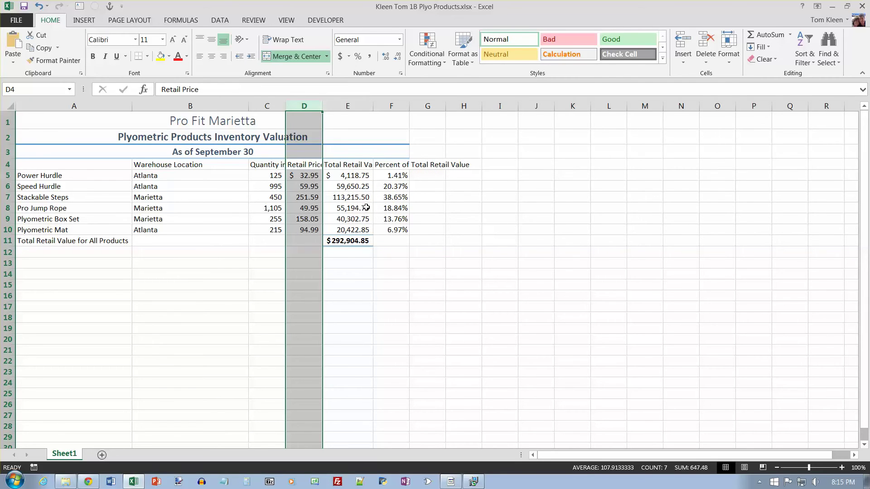
click(25, 6)
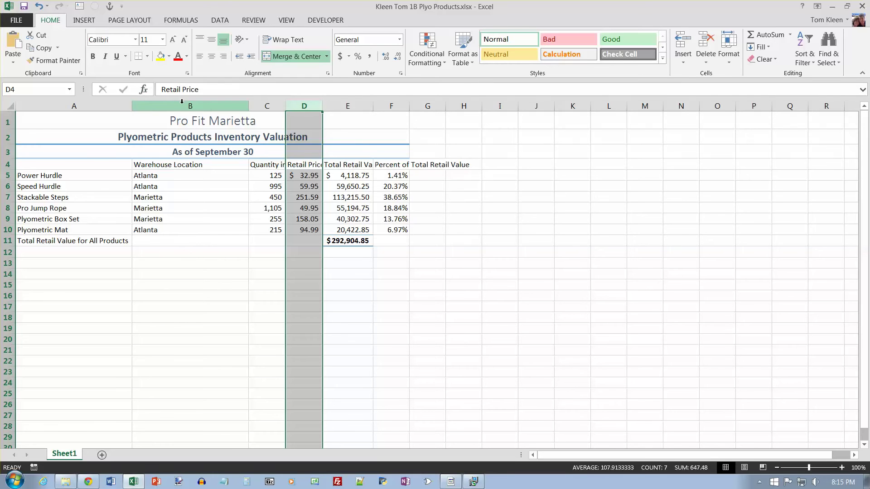
Resize columns B through F together to one equal width
drag(182, 101, 374, 104)
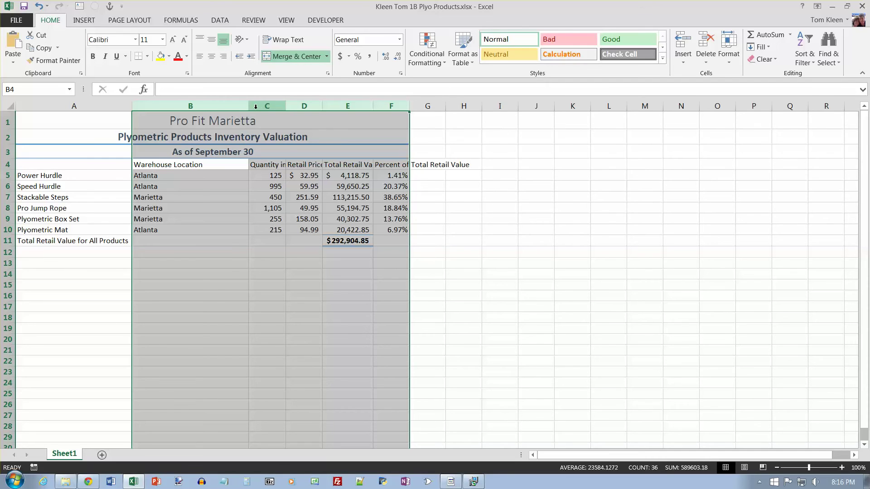
drag(286, 105, 293, 105)
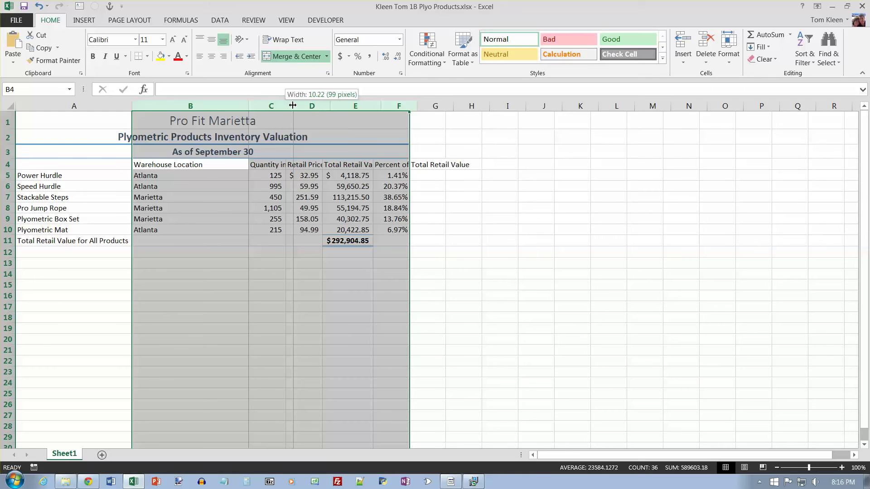
drag(293, 106, 305, 106)
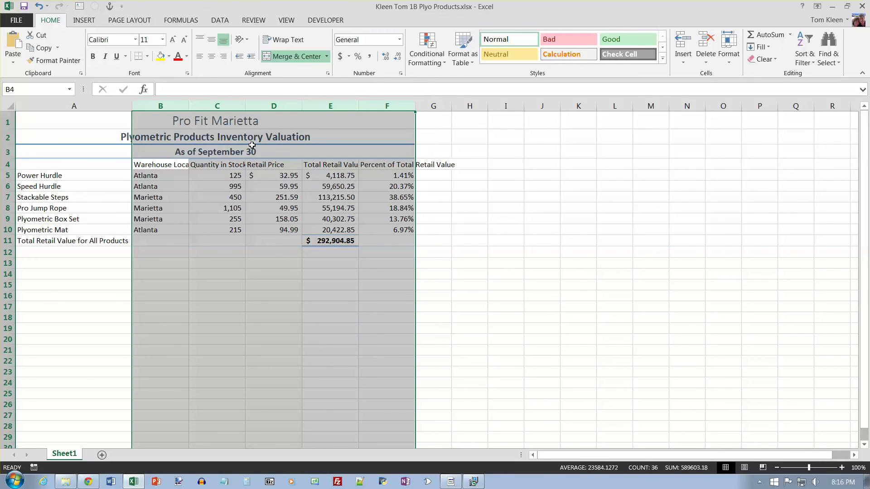
Wrap the column headings in B4:F4 and align them centered horizontally and in the middle vertically
drag(167, 166, 386, 165)
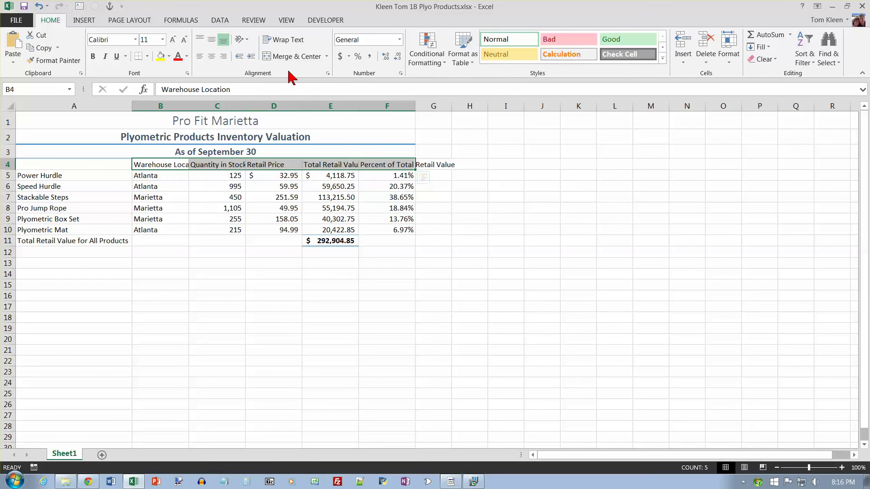
click(283, 40)
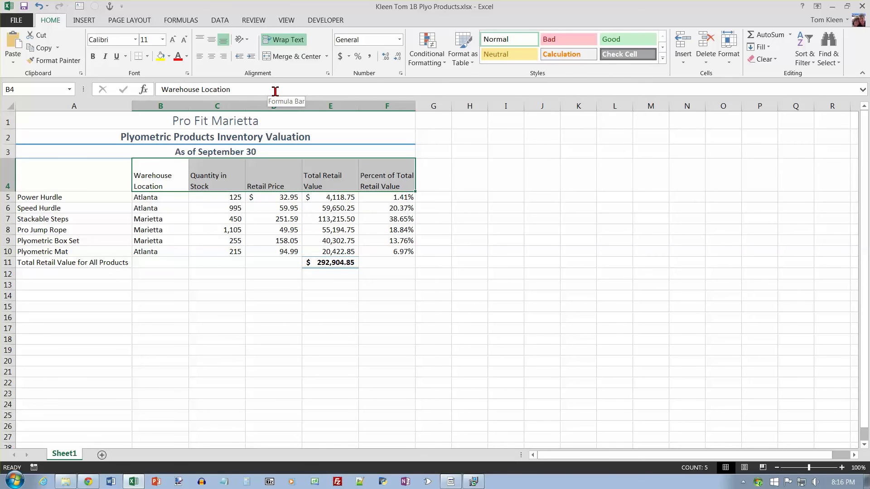
click(210, 58)
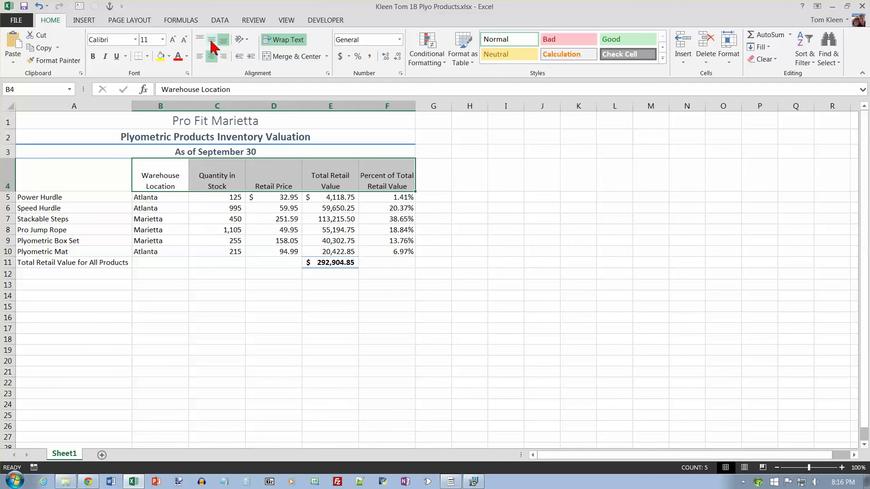
click(211, 41)
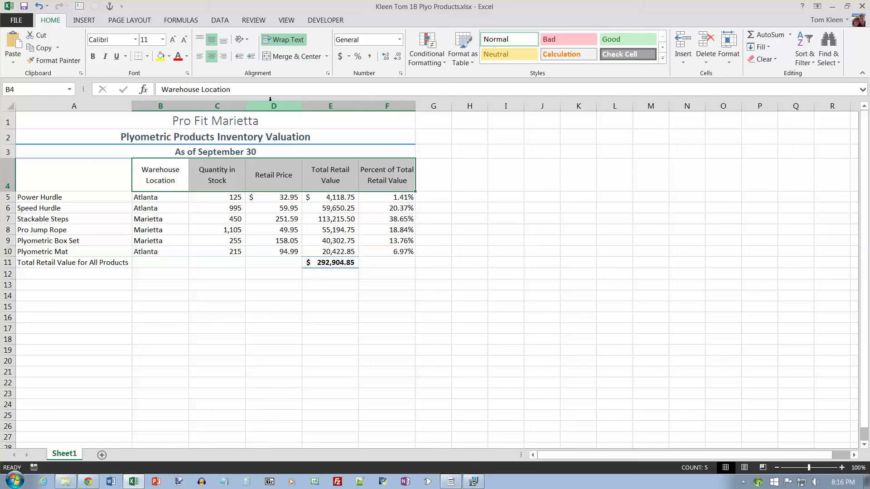
Apply the Heading 4 cell style to the column headings in B4:F4 and center the warehouse locations in B5:B10
click(663, 58)
click(676, 121)
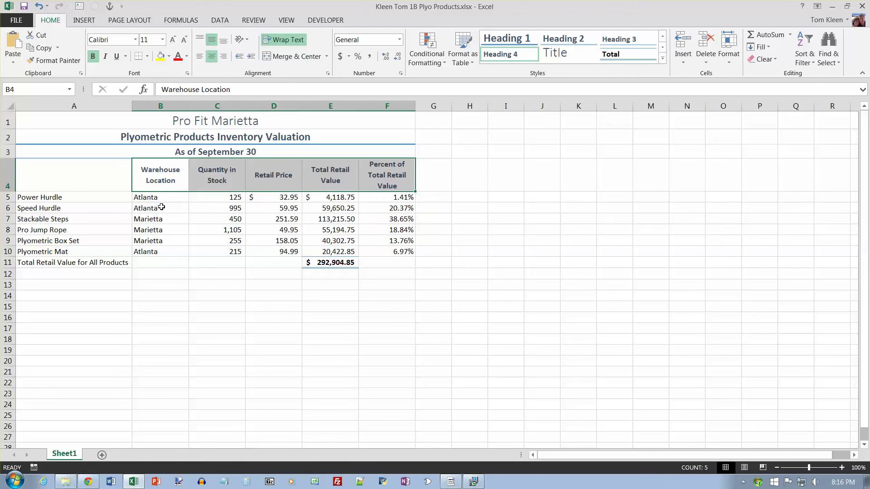
drag(155, 199, 156, 257)
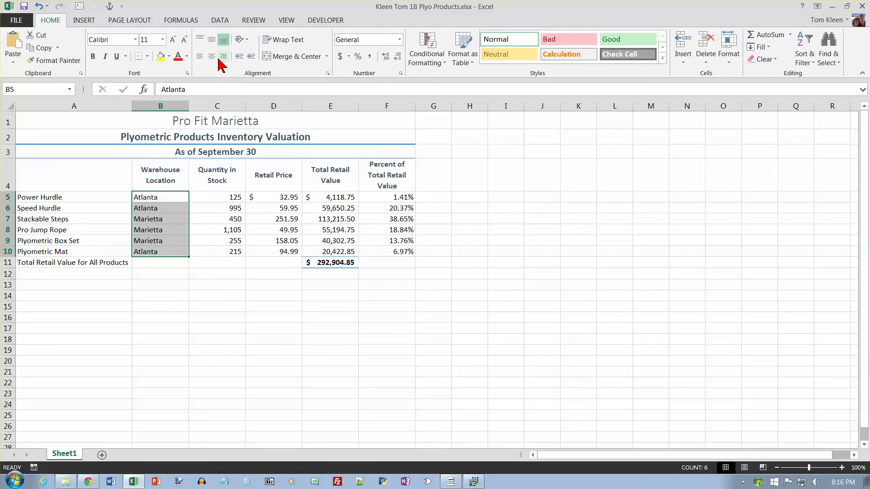
click(211, 56)
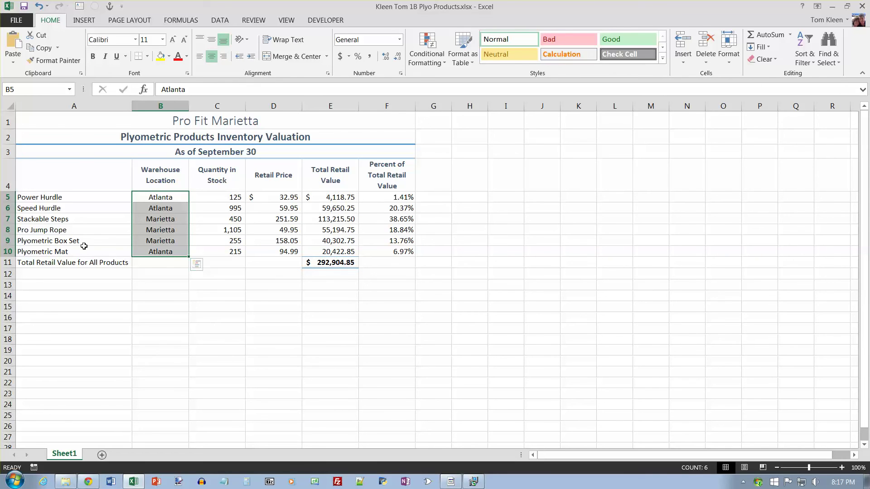
Apply the 40% - Accent1 cell style to the Total Retail Value for All Products label in A11
click(79, 265)
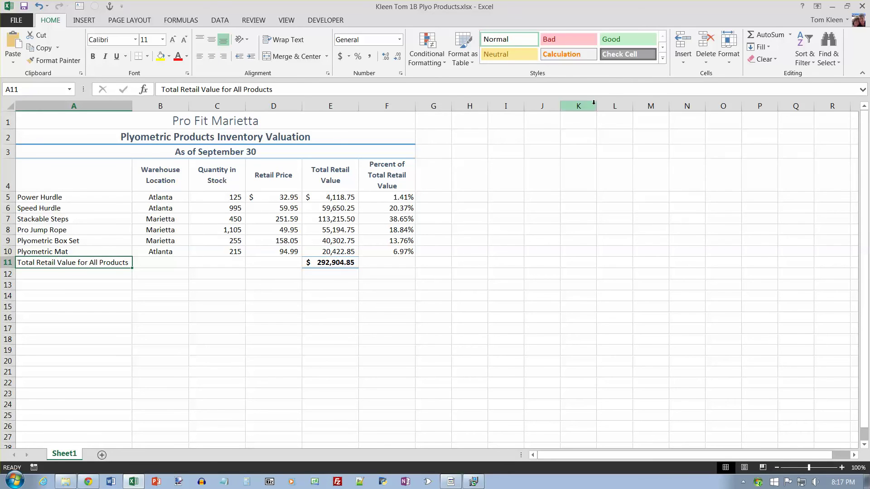
click(662, 58)
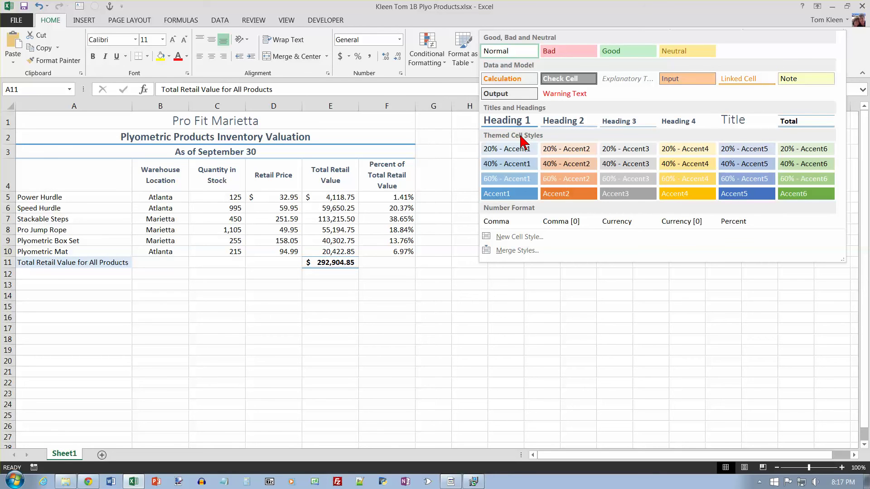
click(517, 165)
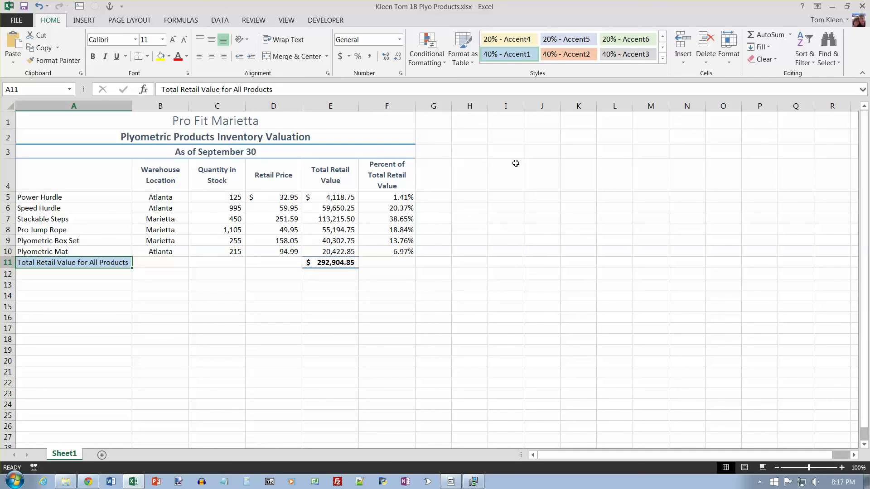
Change the workbook's theme colors to Green
click(144, 20)
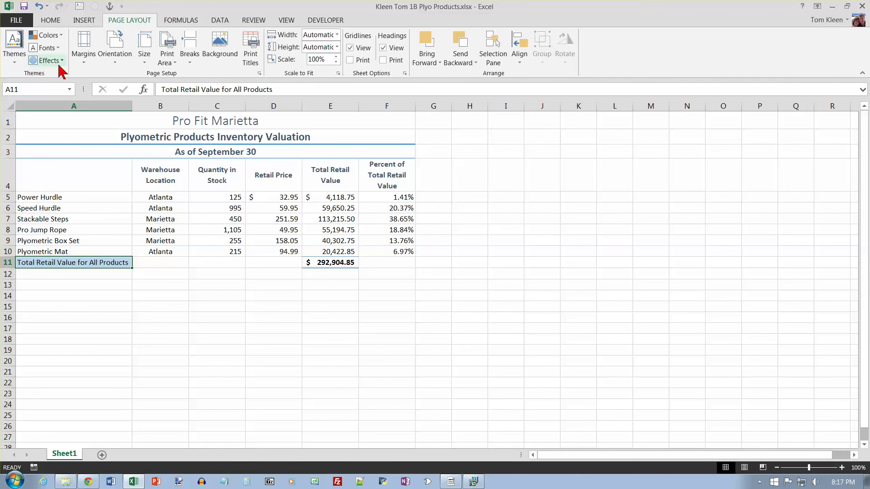
click(61, 36)
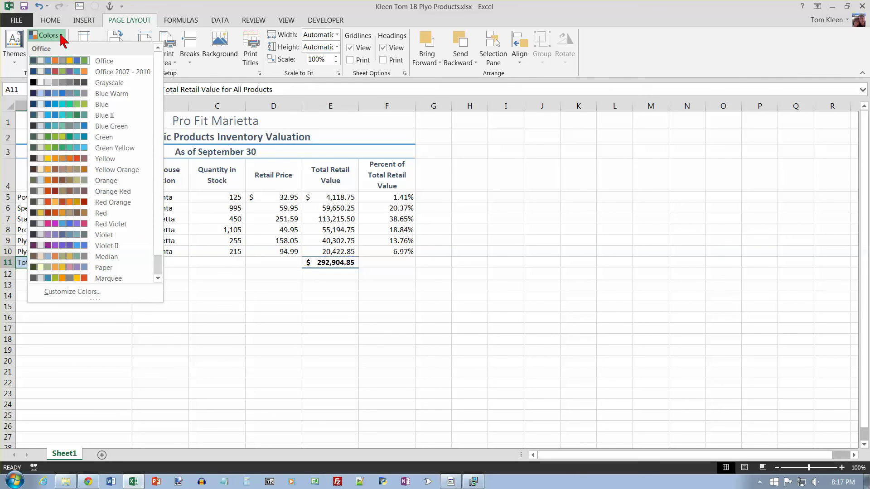
click(79, 137)
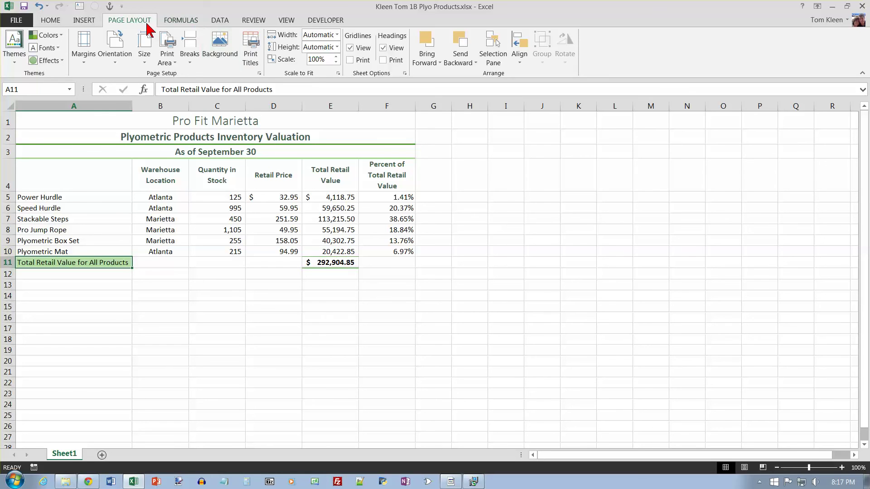
Set the worksheet to be centered horizontally on the printed page through the custom margin settings
click(85, 64)
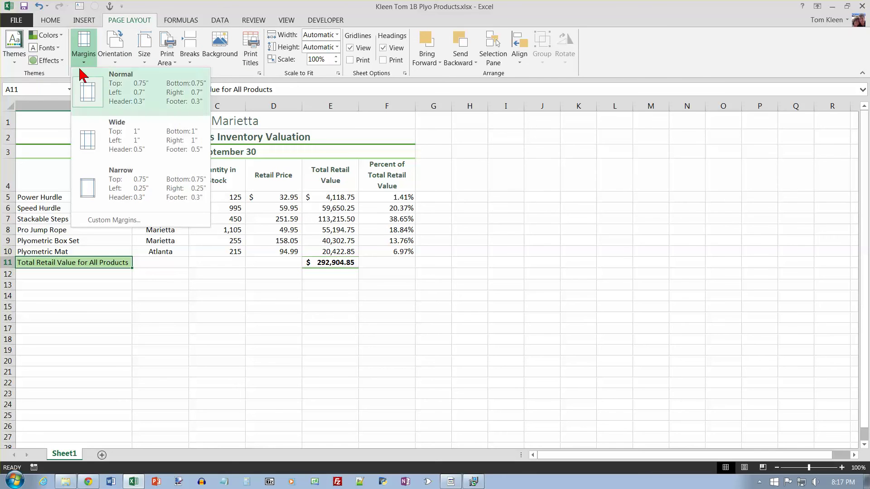
click(115, 220)
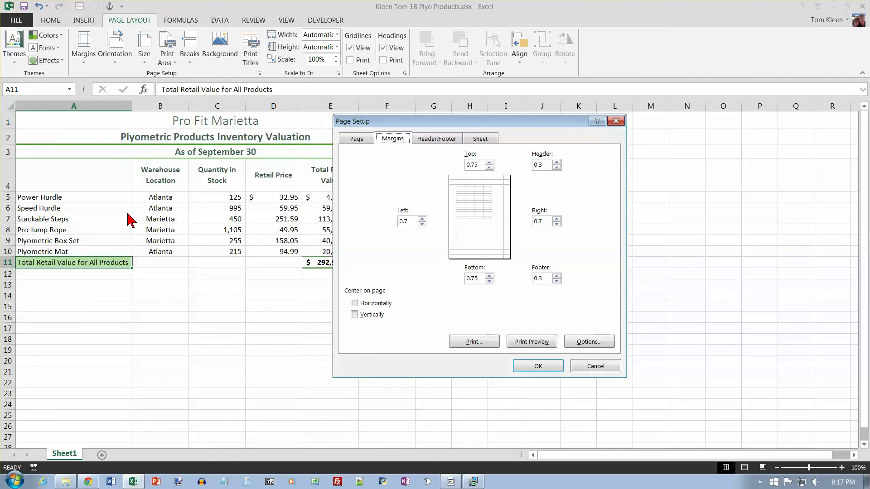
click(354, 303)
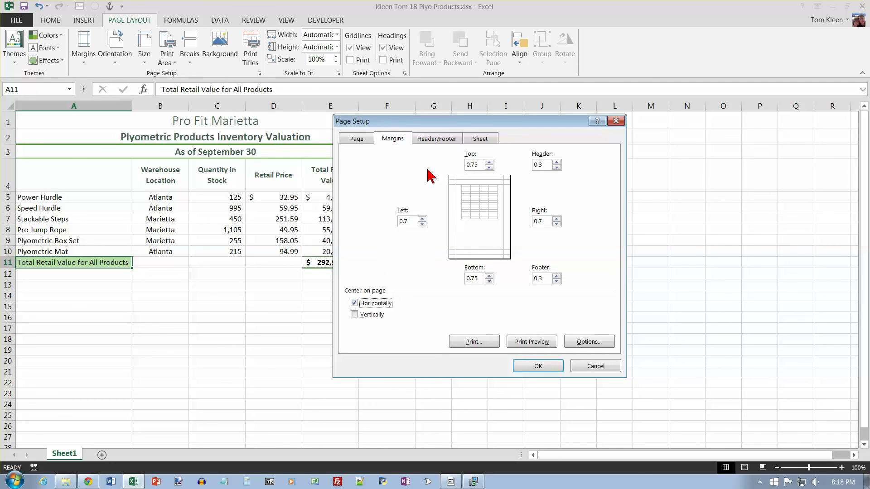
Add a custom footer with the file name in its left section and apply the page setup
click(436, 140)
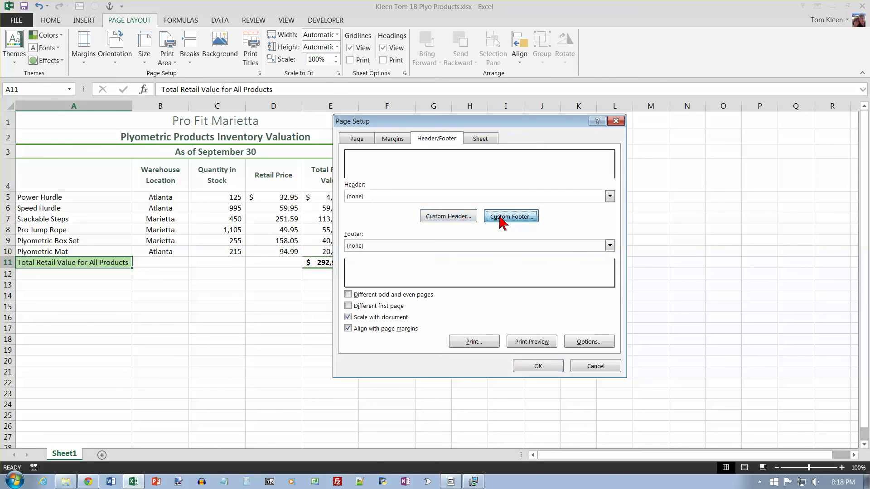
click(501, 219)
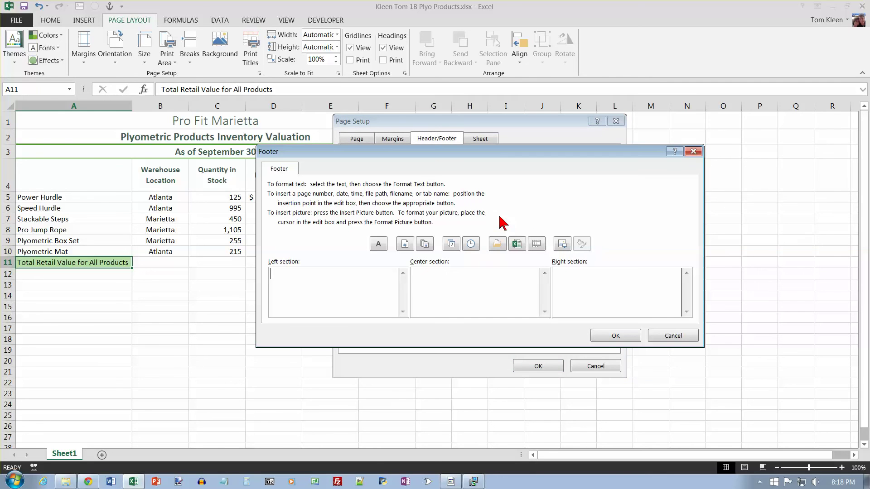
click(516, 245)
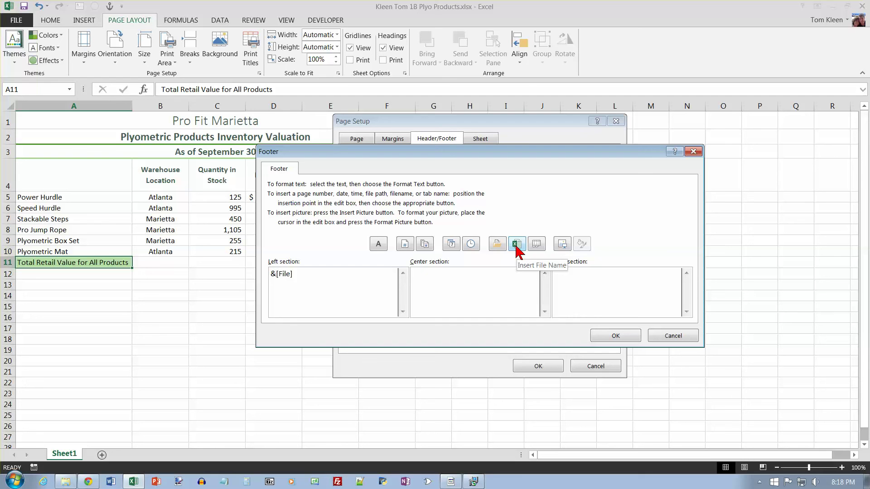
click(612, 339)
click(557, 365)
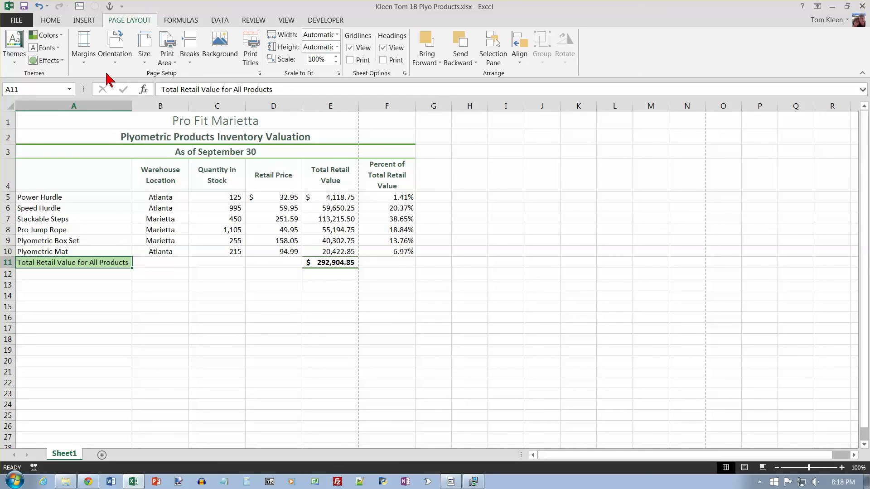
Check both pages of the worksheet in the print preview and set the page to Landscape Orientation
click(15, 20)
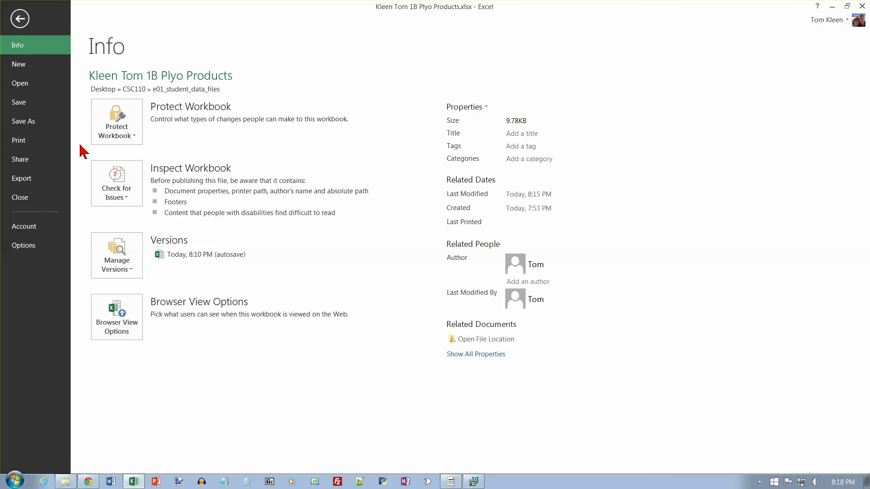
click(21, 142)
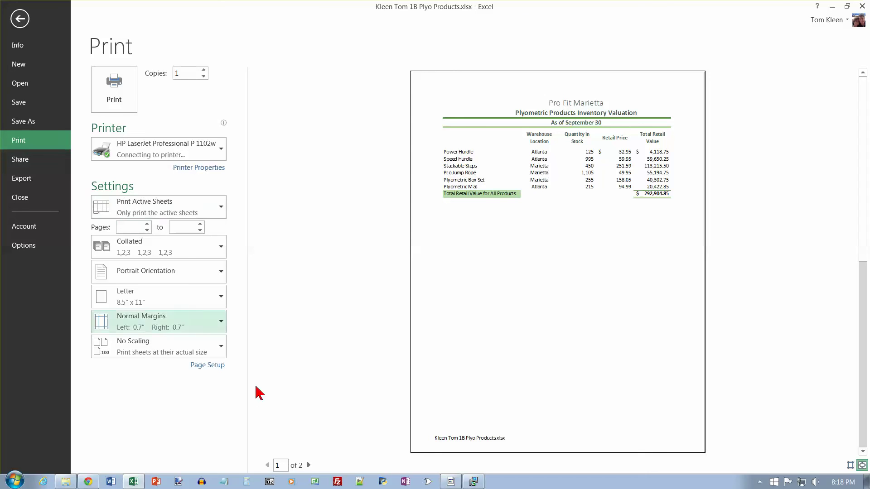
click(309, 466)
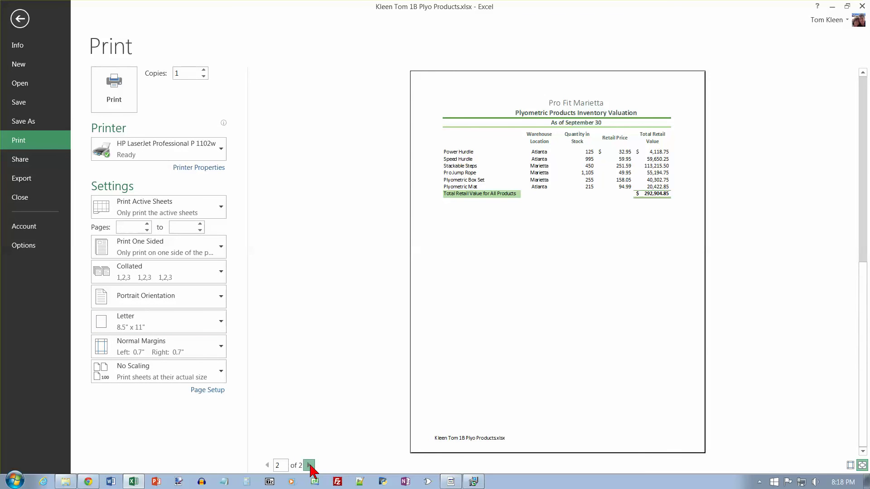
click(267, 466)
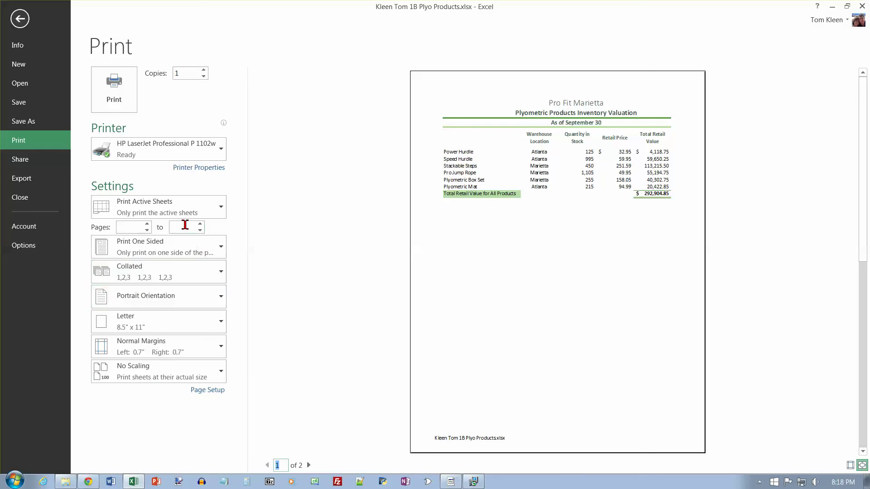
click(223, 298)
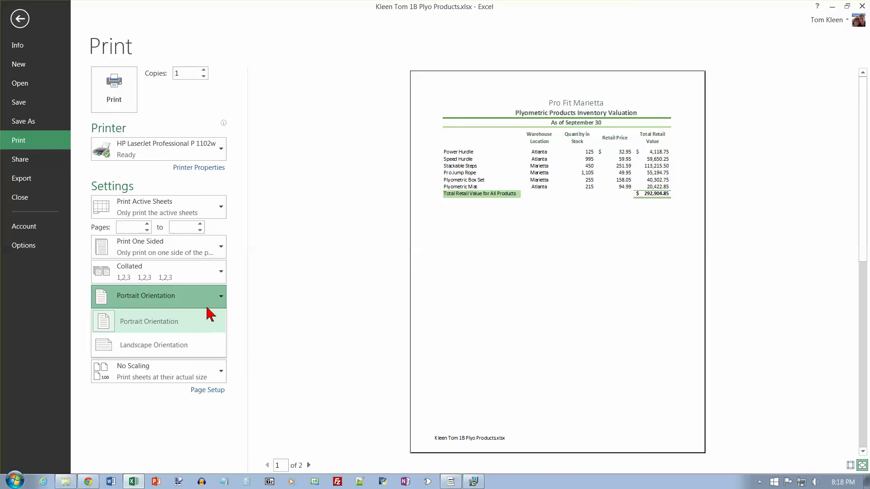
click(183, 348)
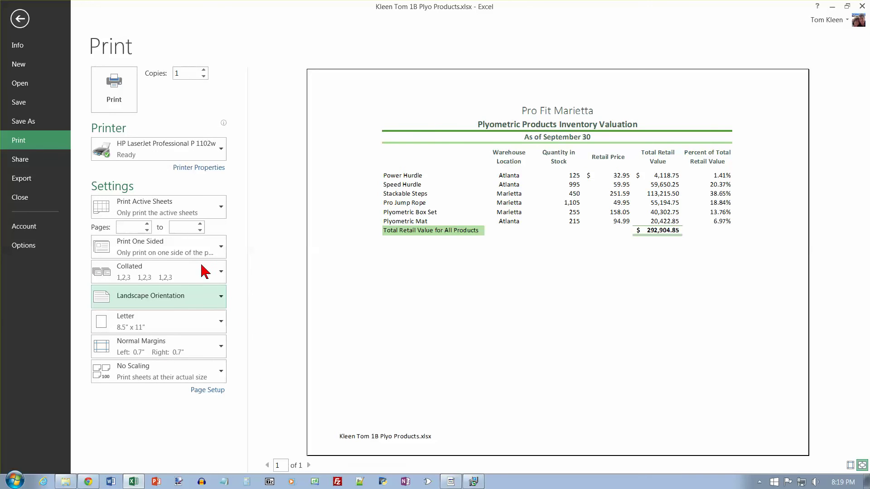
Leave the print preview for the worksheet and save the workbook
click(20, 20)
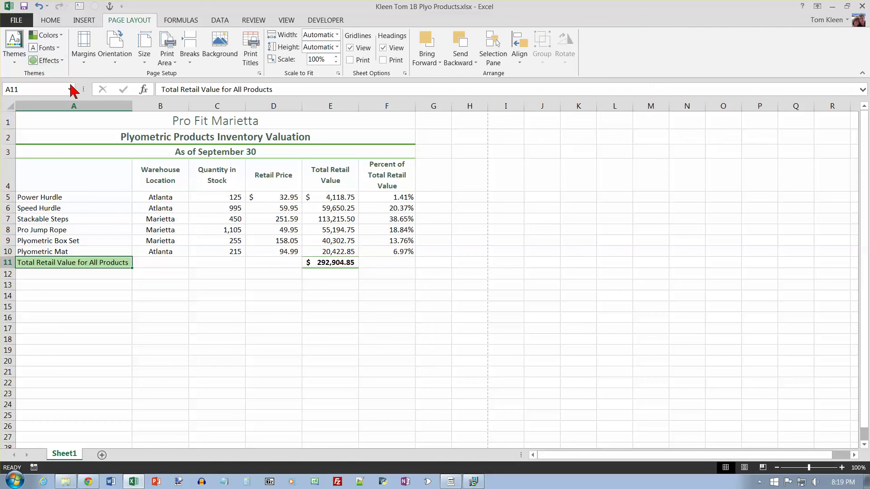
click(29, 17)
click(25, 6)
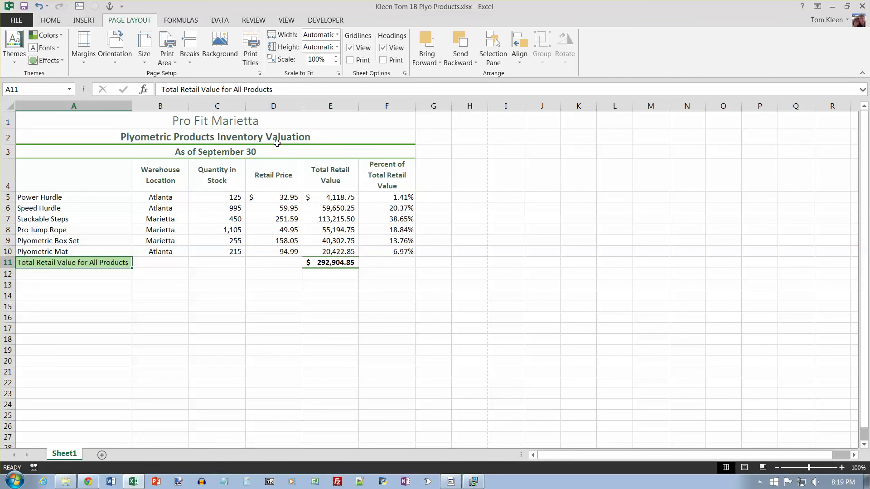